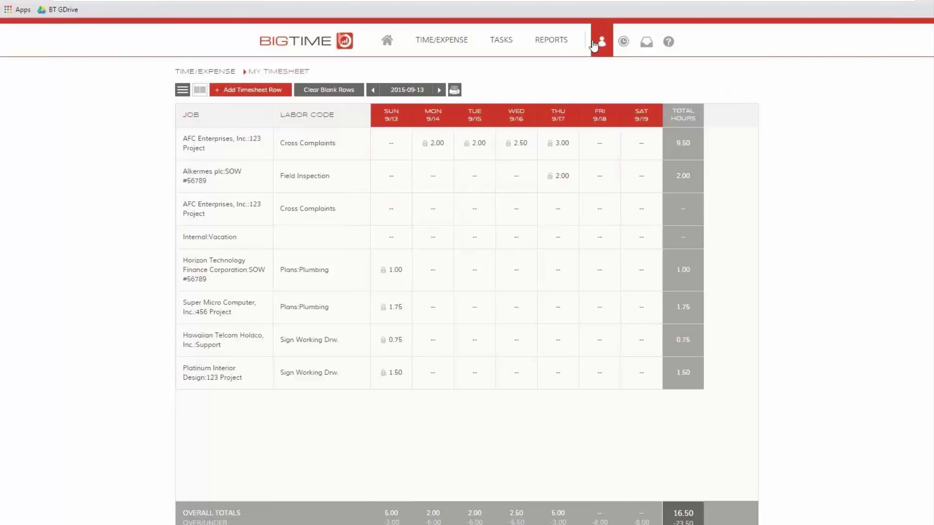
Sign out, then log back in with the manager's e-mail and password.
click(594, 45)
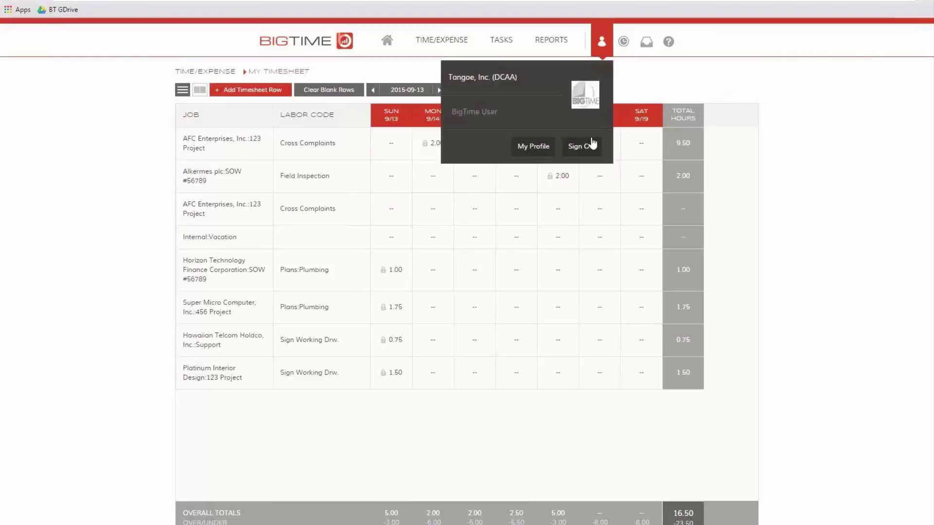
click(582, 146)
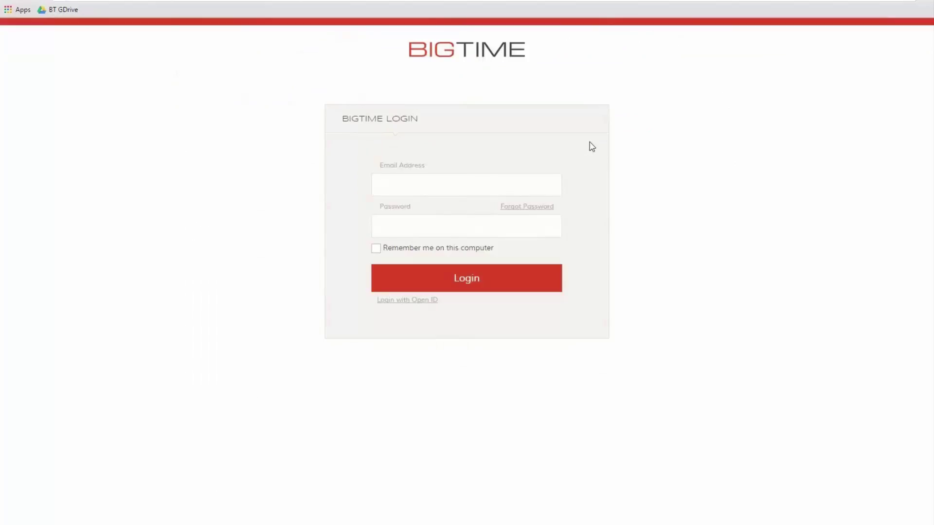
text(manager)
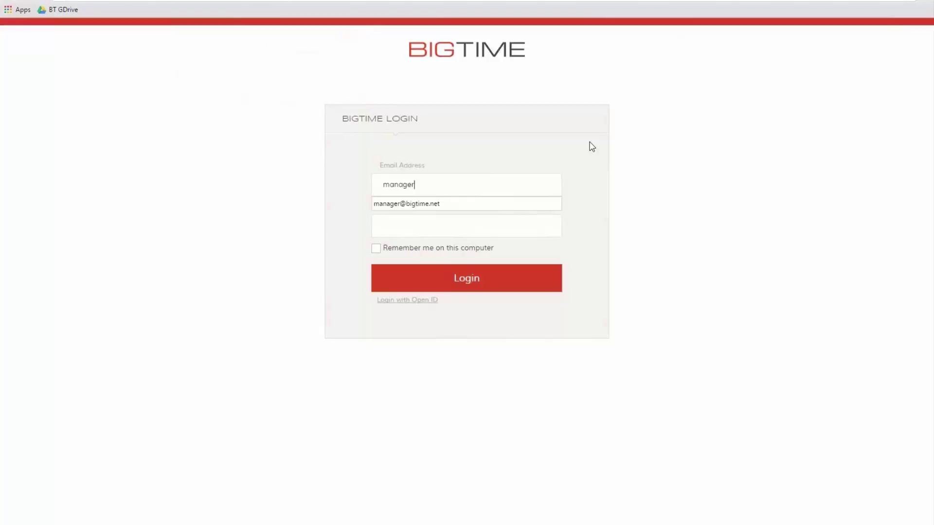
key(Down)
key(Return)
key(Tab)
text(••••••)
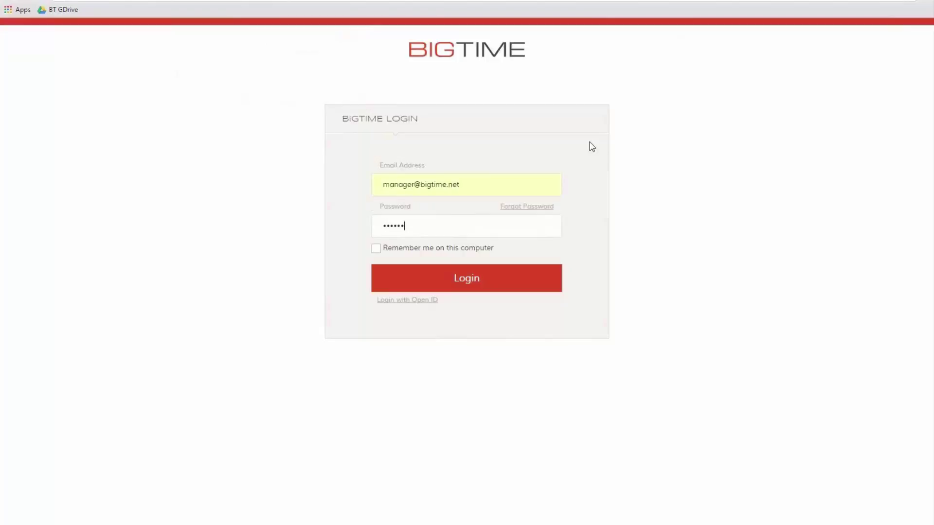
key(Return)
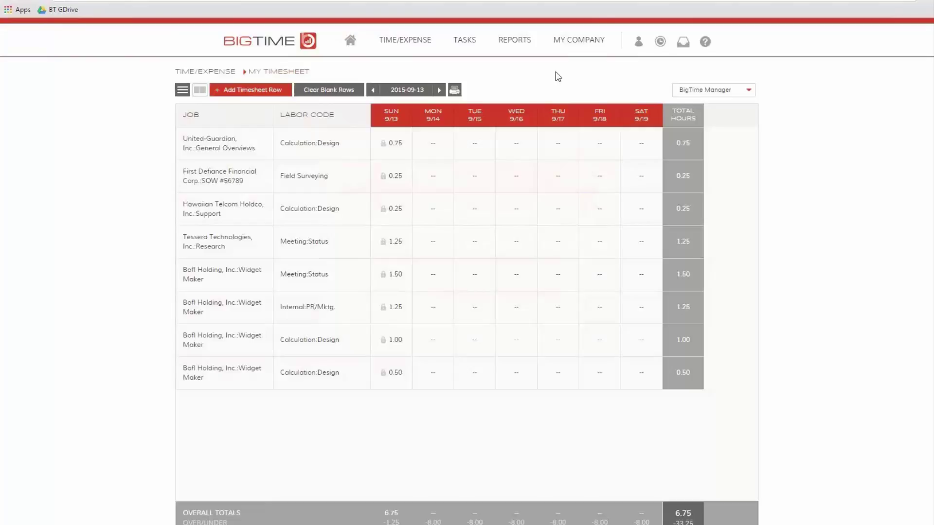
Switch to BigTime User's timesheet for the week of 2015-09-13.
click(732, 90)
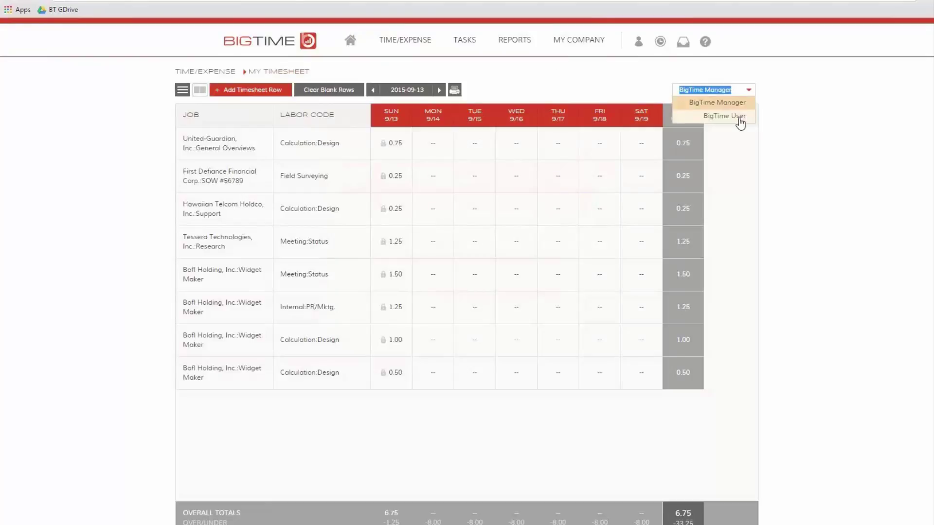
click(740, 119)
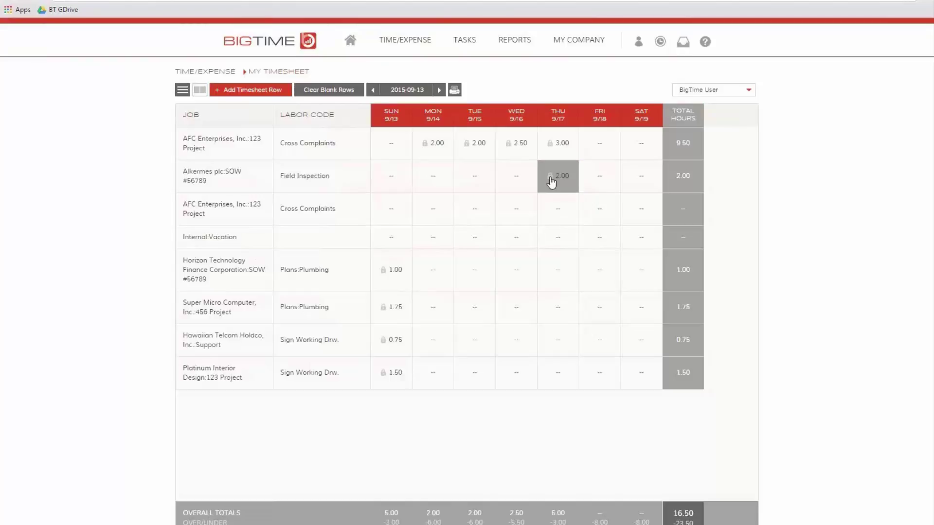
click(521, 182)
click(254, 236)
click(529, 221)
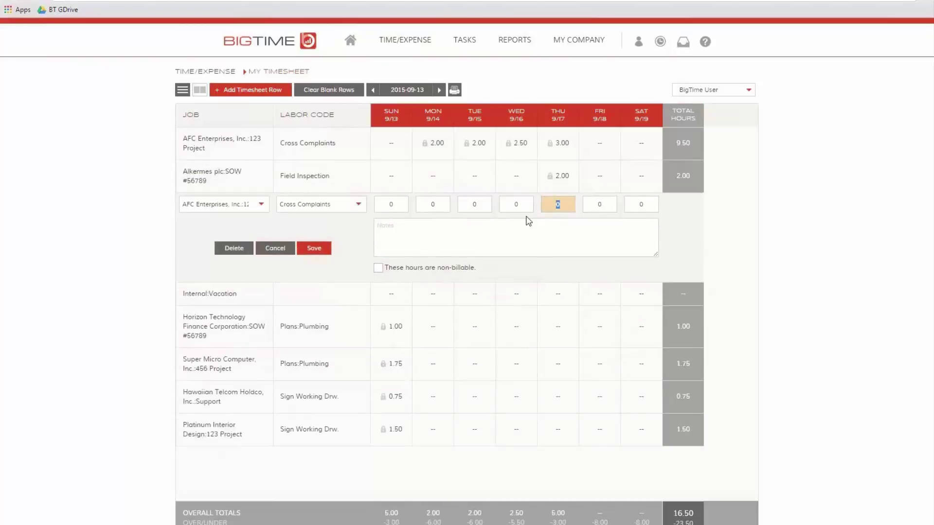
text(2)
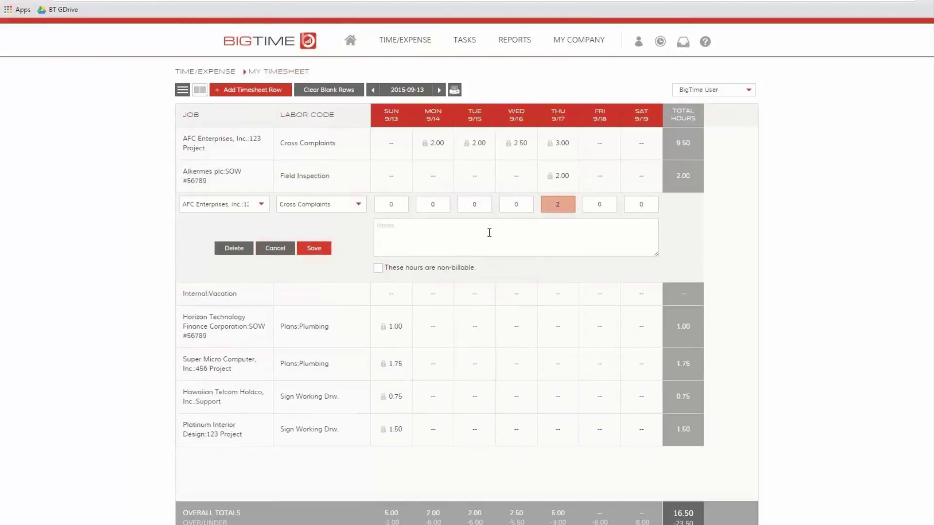
mouse_move(558, 201)
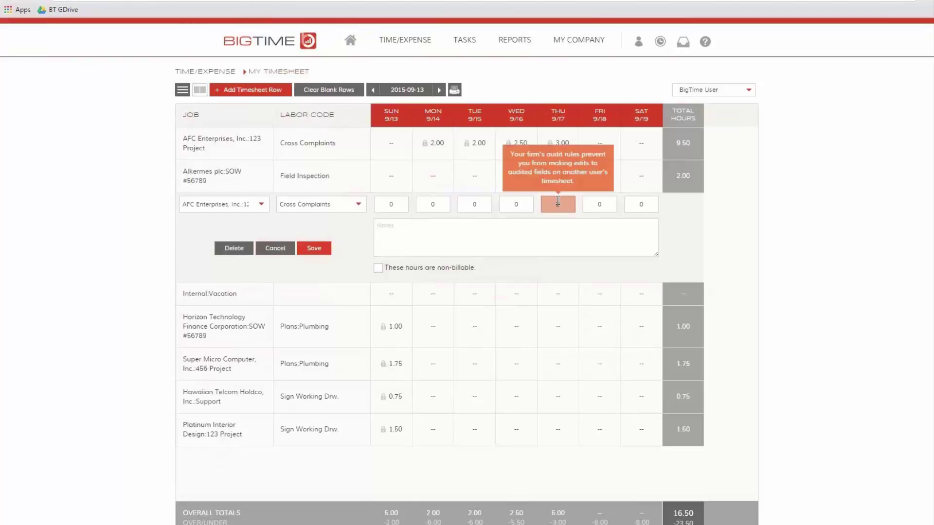
click(247, 250)
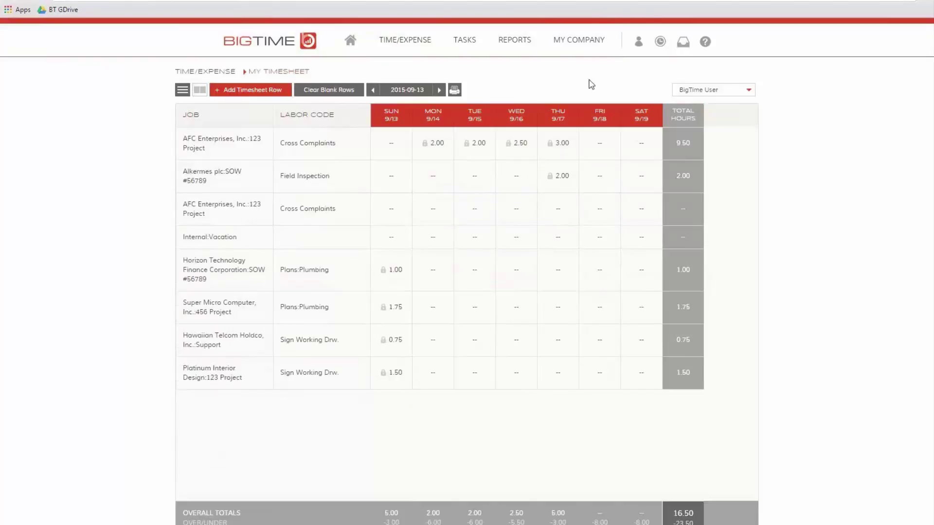
Go to My Company's Pending Approvals and open the timesheets awaiting approval.
click(589, 51)
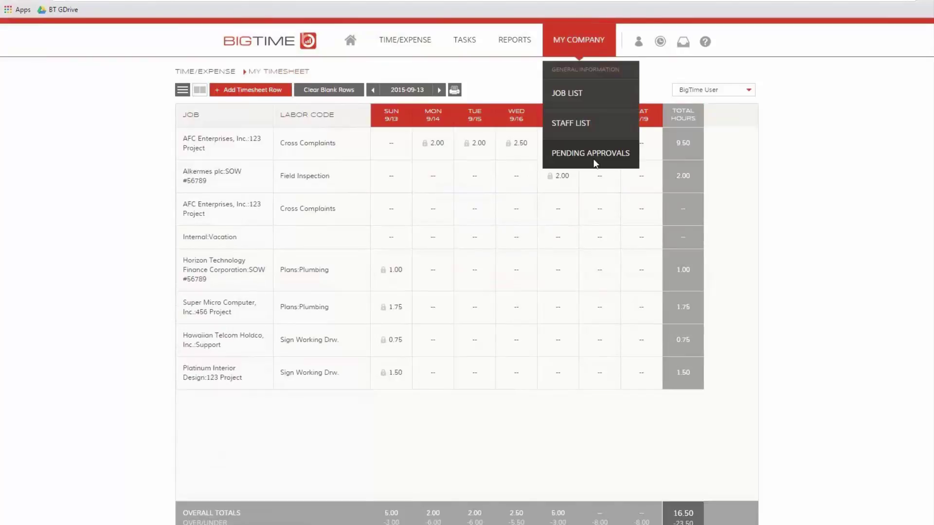
click(596, 163)
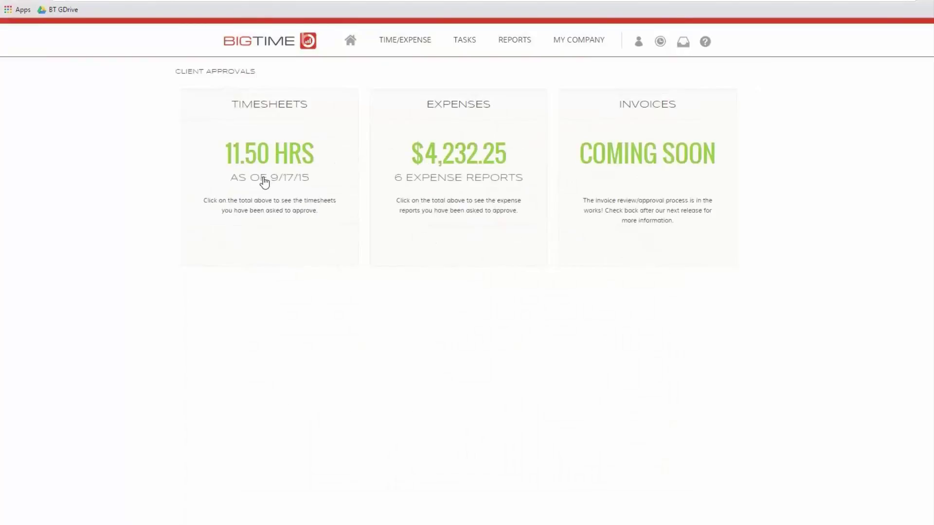
click(264, 181)
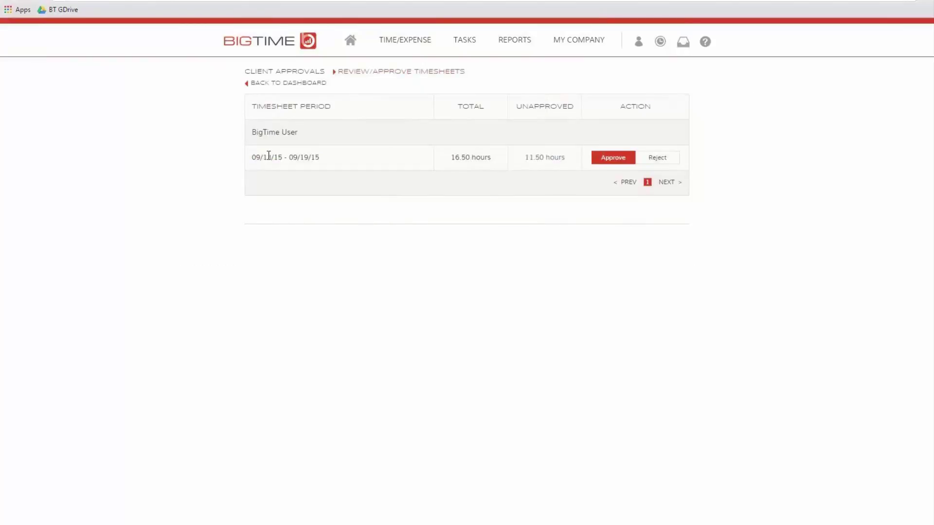
click(554, 163)
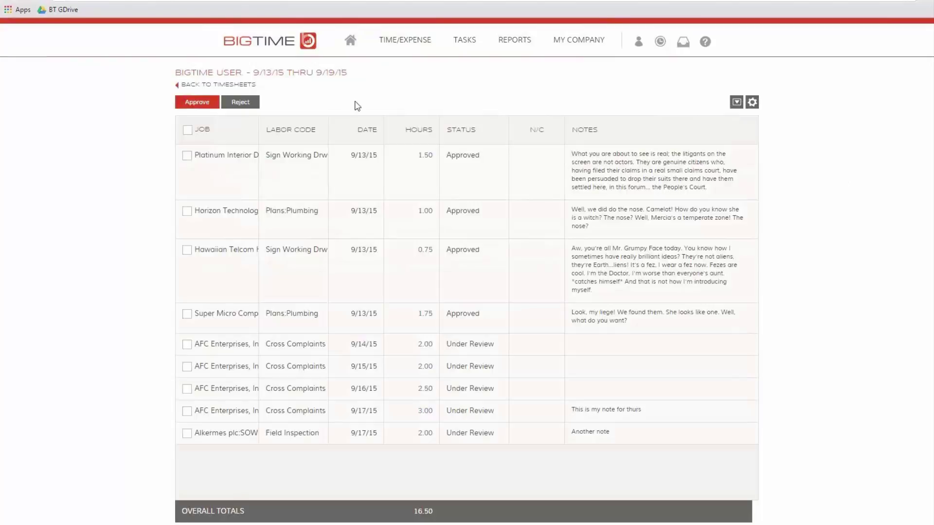
Review the 9/16/15 2.50-hour entry's details and audit log, then close them.
click(425, 389)
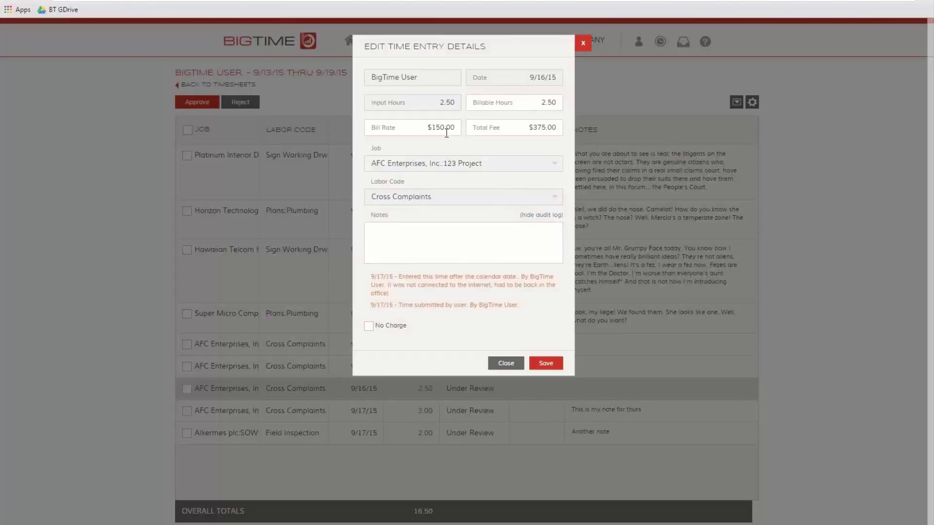
click(583, 44)
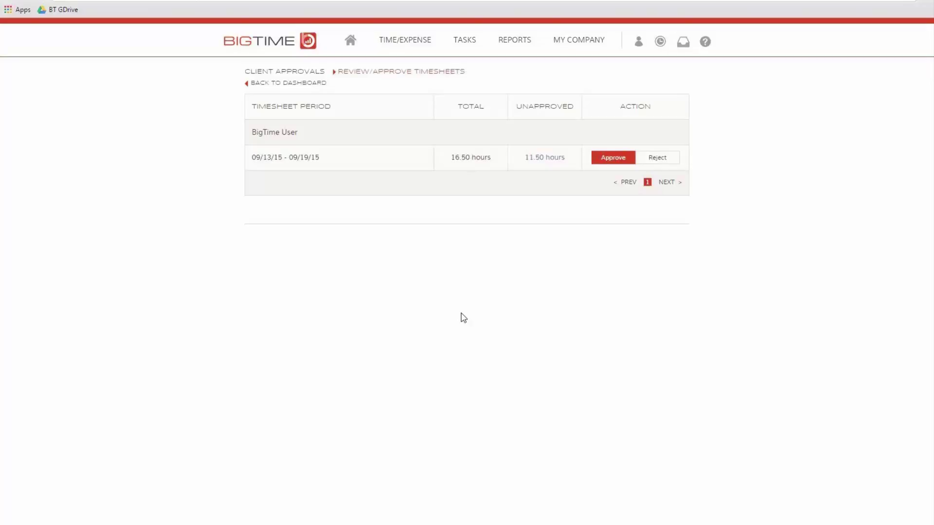
Reopen the 11.50 unapproved hours and show the 9/15/15 2.00-hour entry's audit log.
click(555, 159)
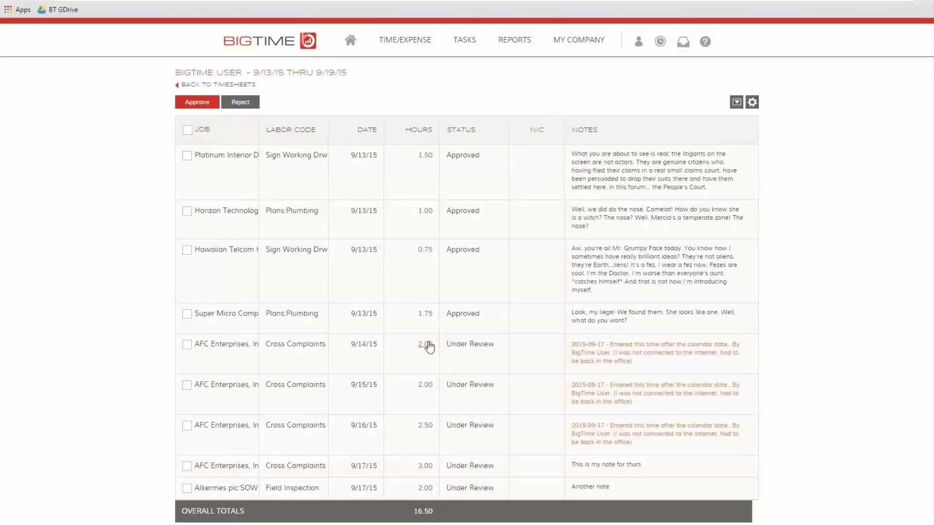
click(426, 385)
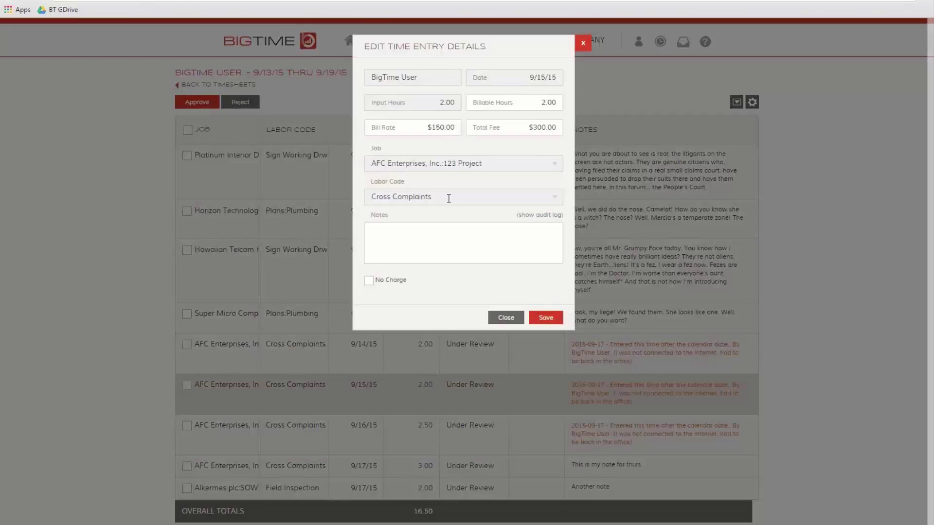
click(548, 217)
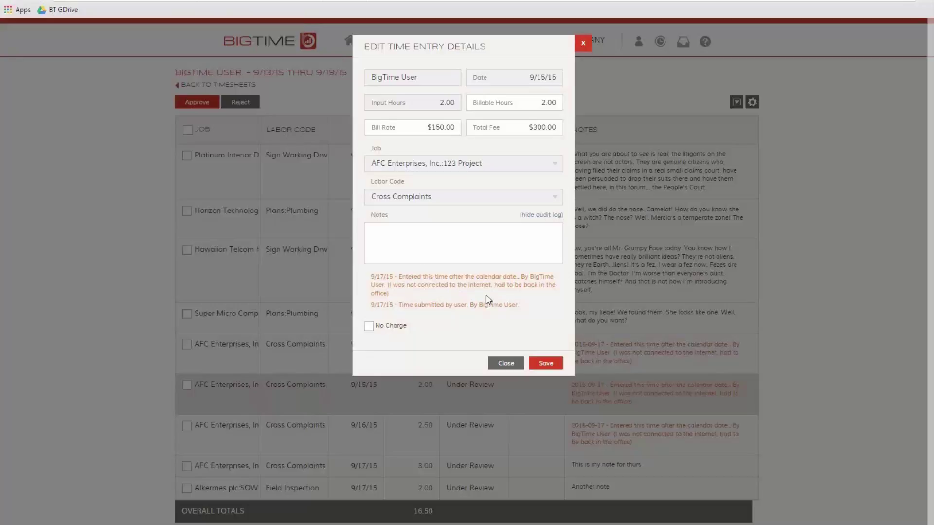
click(505, 363)
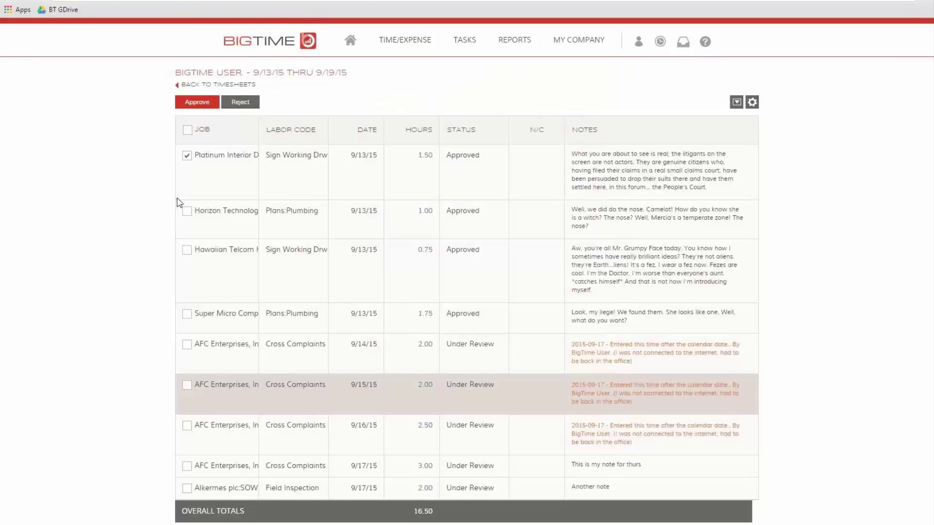
click(243, 104)
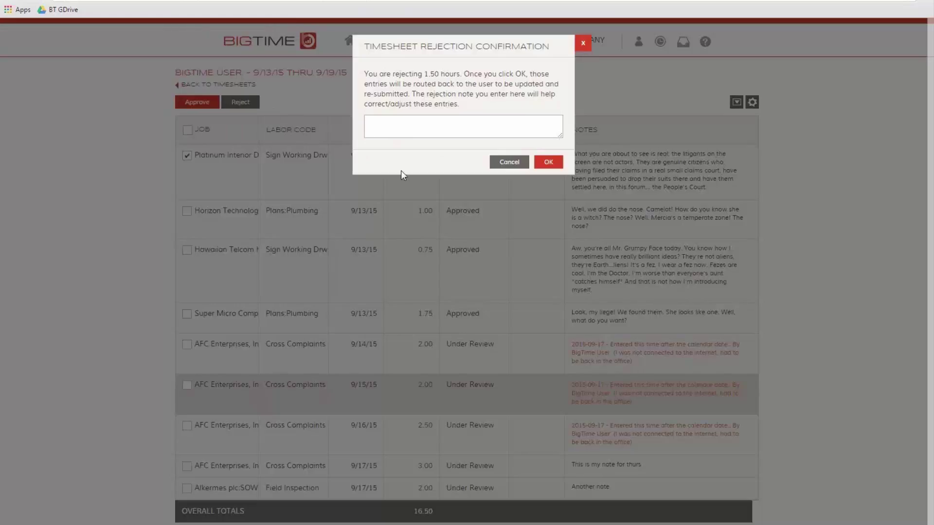
click(501, 164)
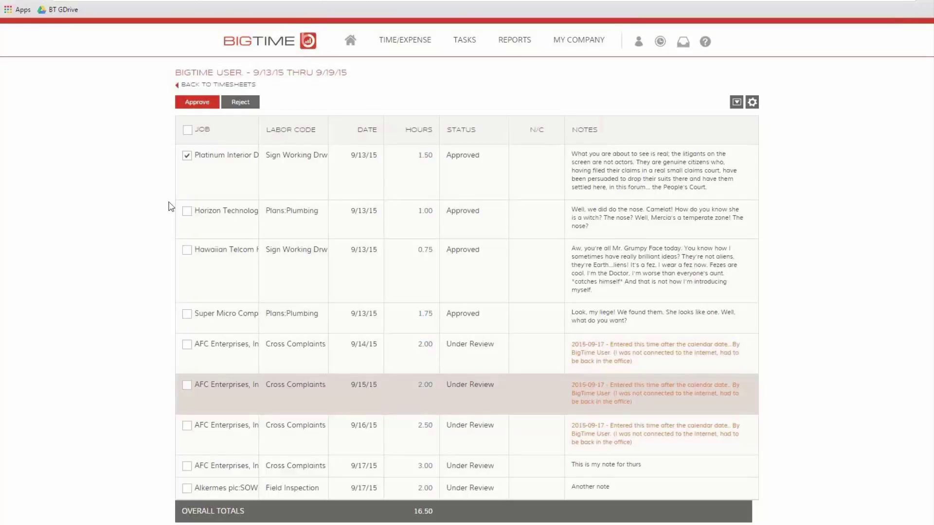
Check the Horizon Technology and Hawaiian Telcom entries, then start approving the whole timesheet.
click(187, 211)
click(187, 250)
click(246, 86)
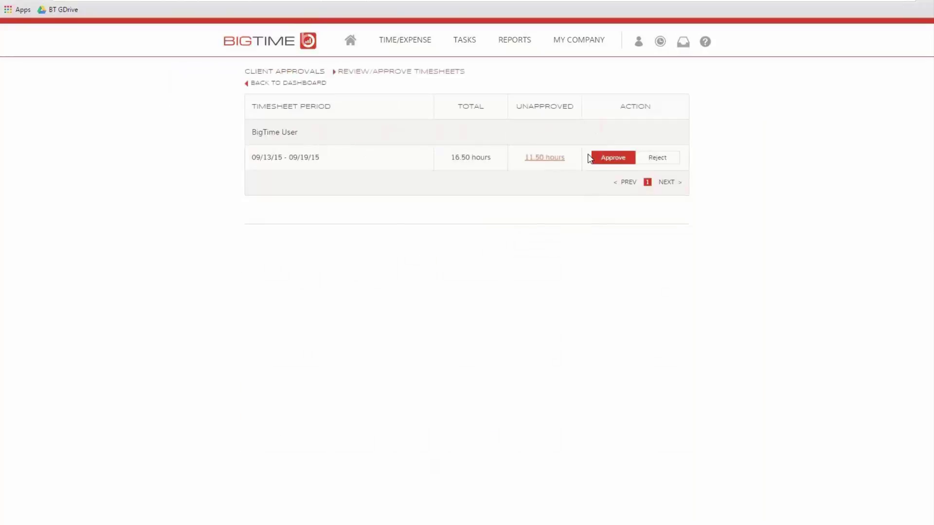
click(620, 159)
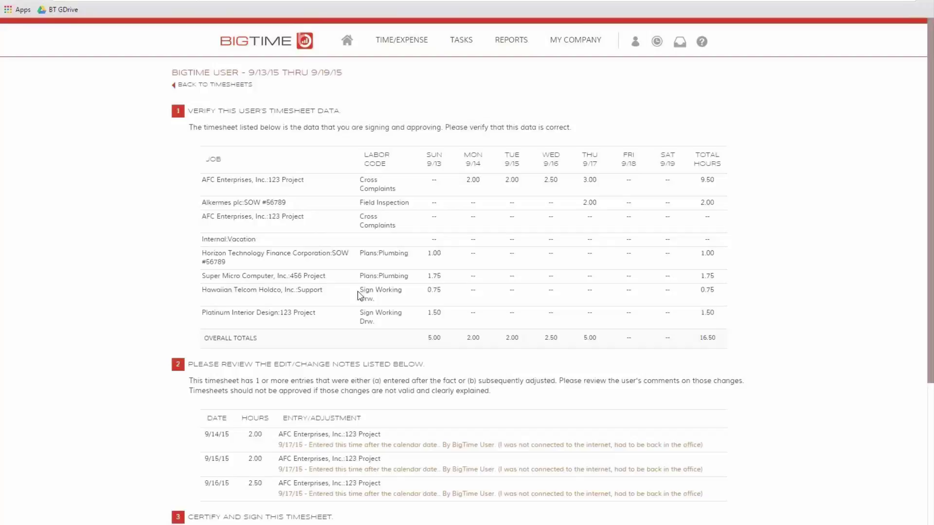
scroll(738, 211, down, 3)
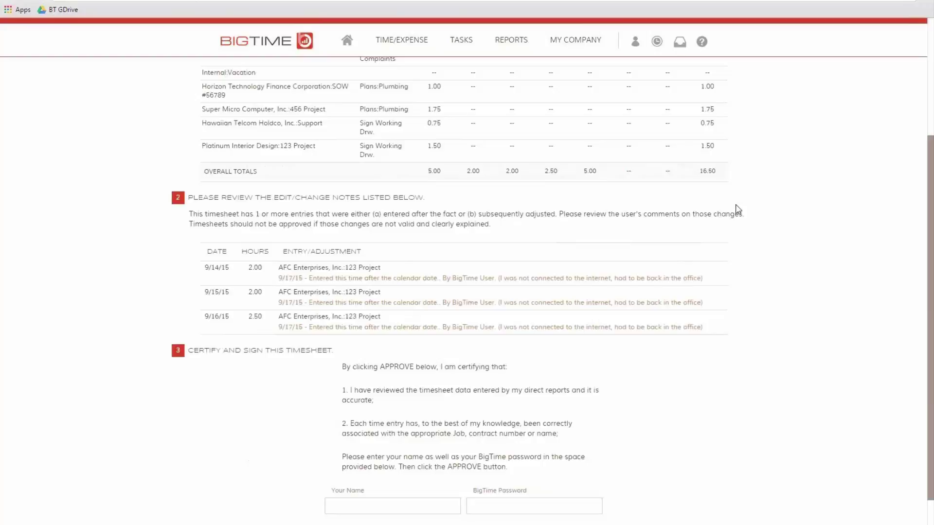
Sign with the manager's name and BigTime password and approve the 9/13/15–9/19/15 timesheet.
scroll(737, 210, down, 1)
click(384, 453)
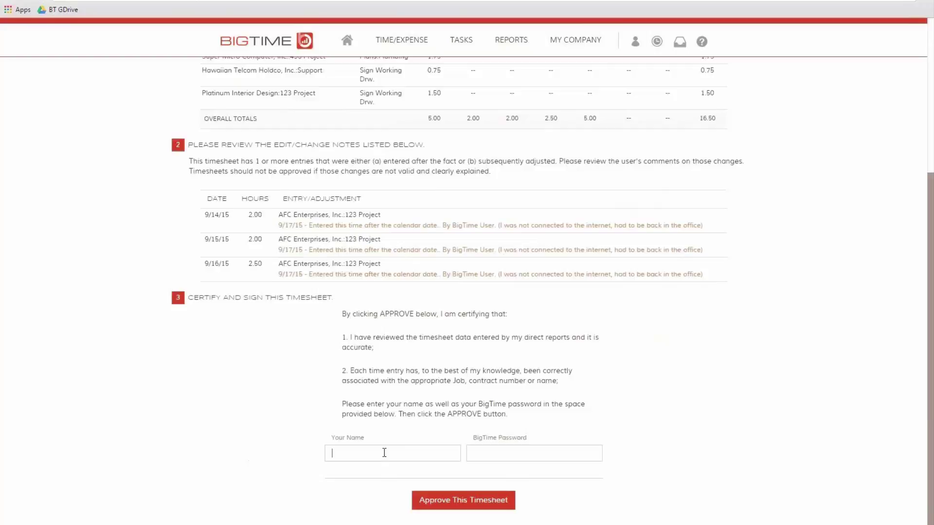
text(BManager)
key(Tab)
text(••••••)
click(454, 500)
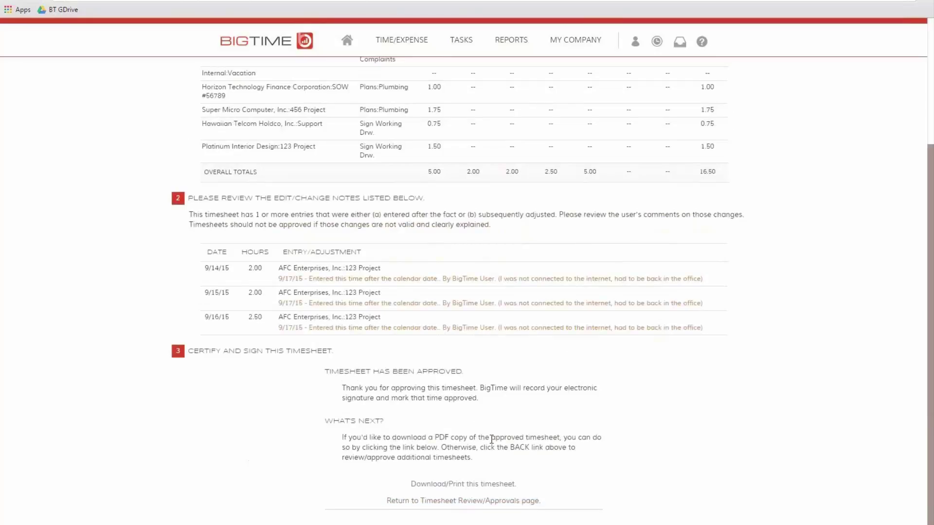
Open the Download/Print PDF of the approved timesheet.
click(500, 485)
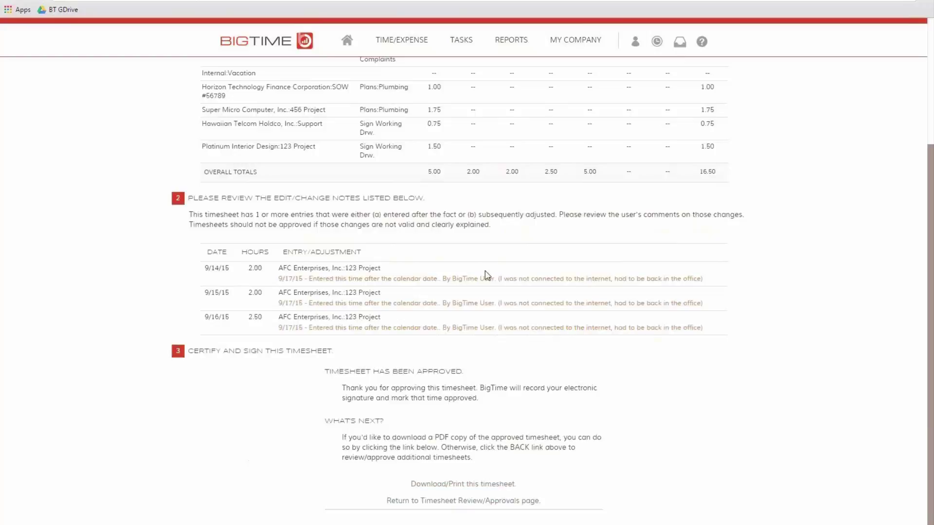